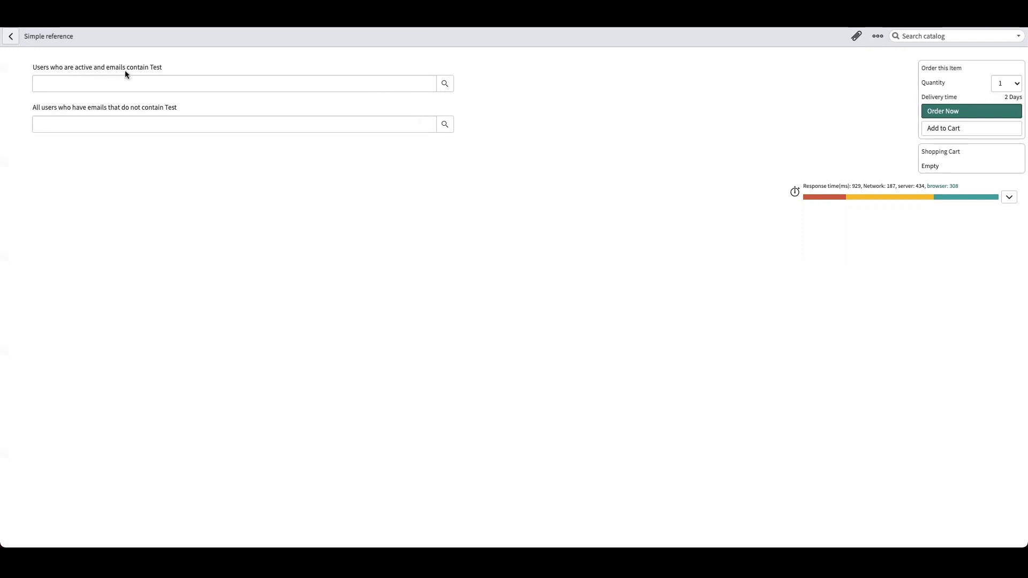
# Review the lookup list of the field for active users with emails containing Test, and close the list.
pyautogui.click(445, 84)
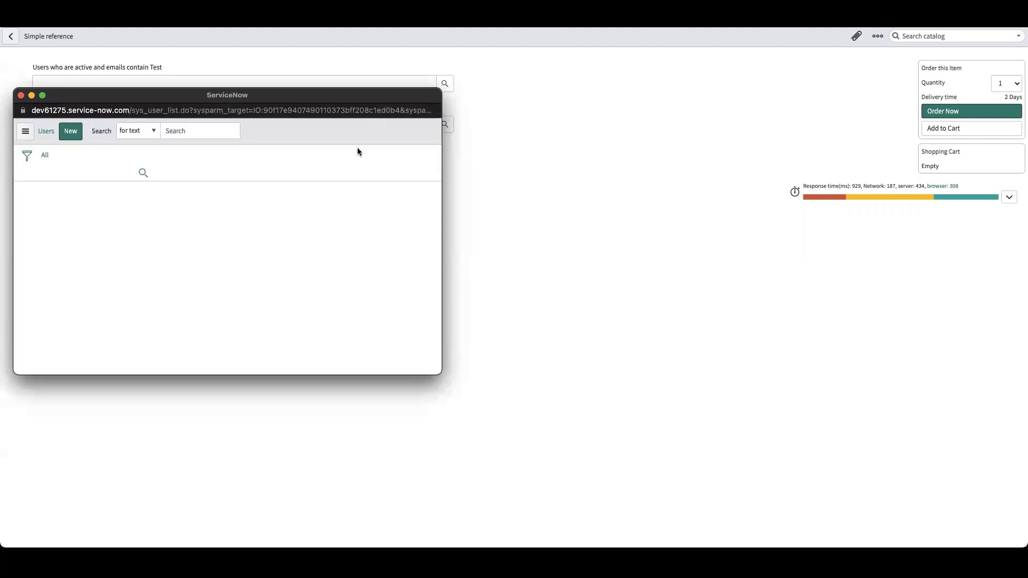
pyautogui.scroll(-5, 375, 232)
pyautogui.scroll(-7, 362, 246)
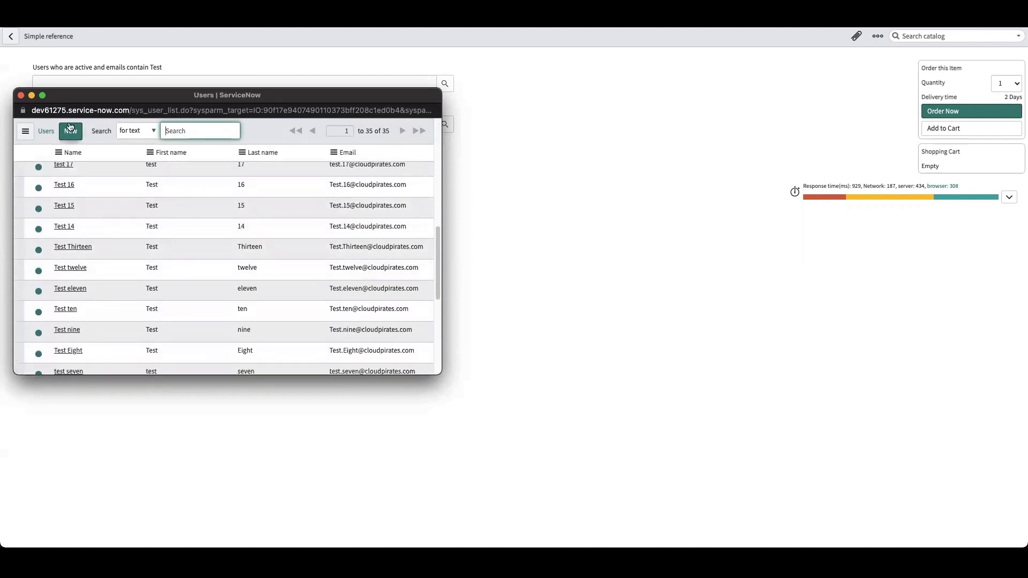
pyautogui.click(21, 95)
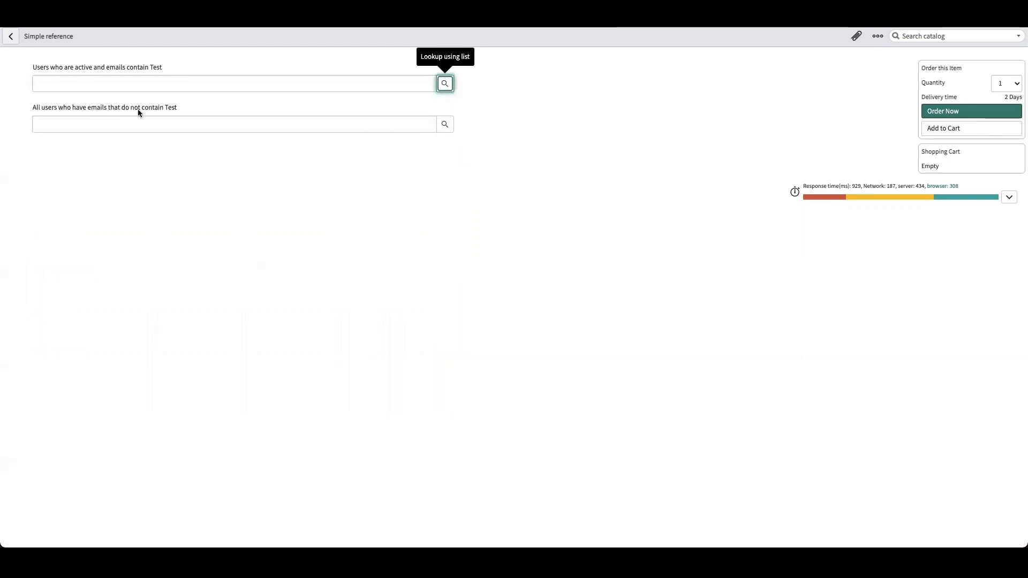
# Review the email addresses in the lookup list for users whose emails do not contain Test, and close the list.
pyautogui.click(443, 125)
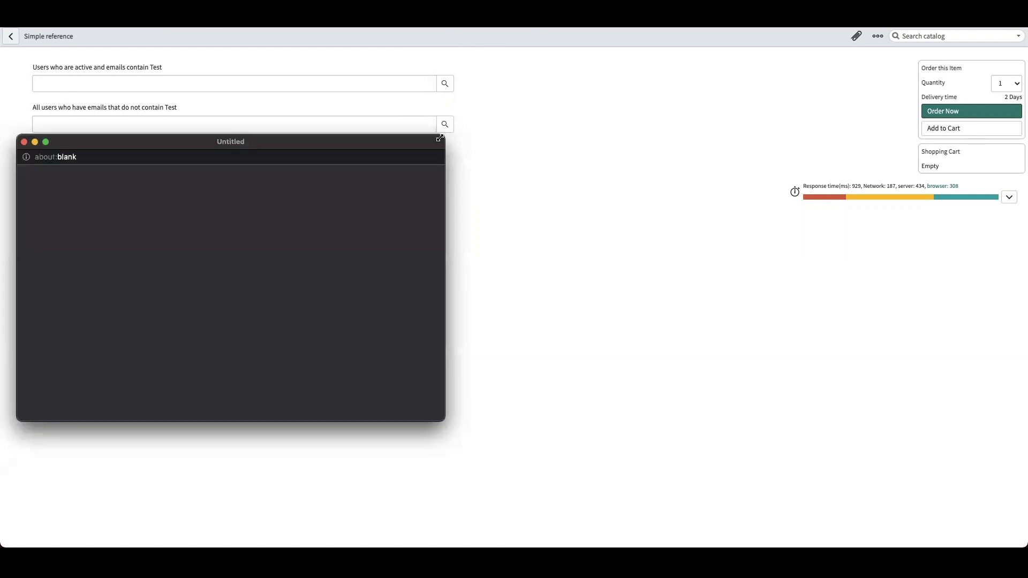
pyautogui.scroll(-8, 403, 268)
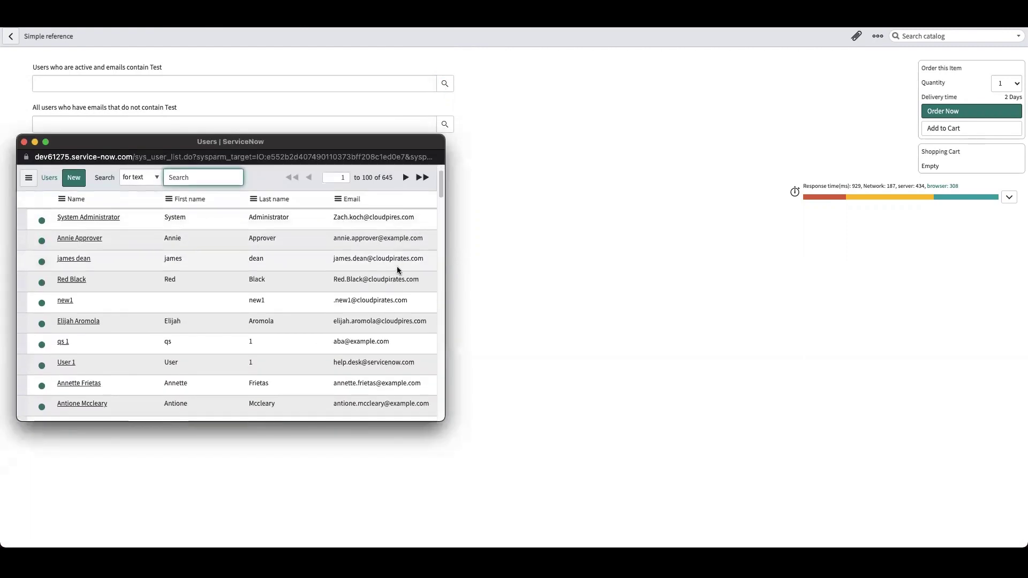
pyautogui.scroll(-5, 402, 279)
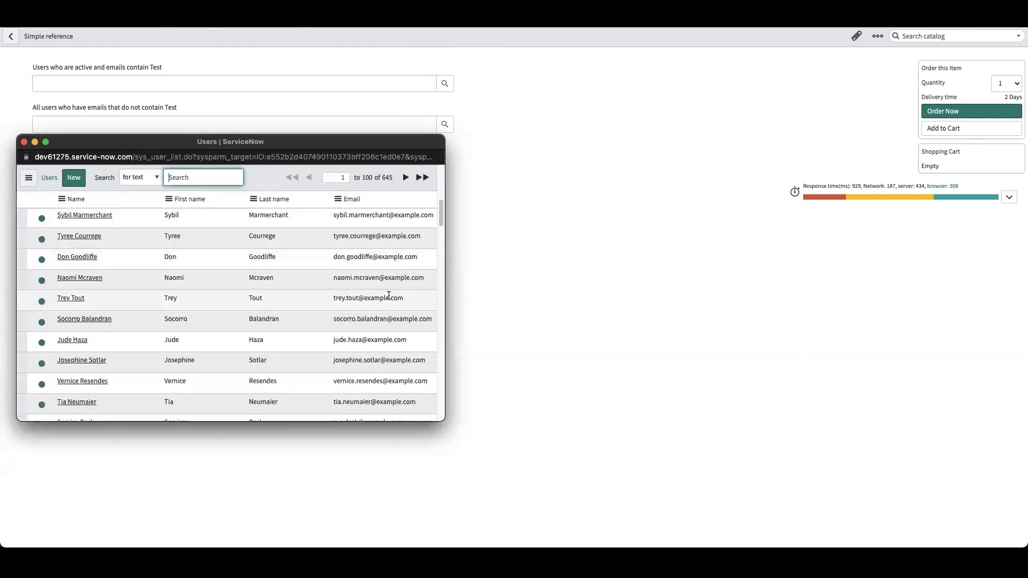
pyautogui.scroll(-2, 353, 318)
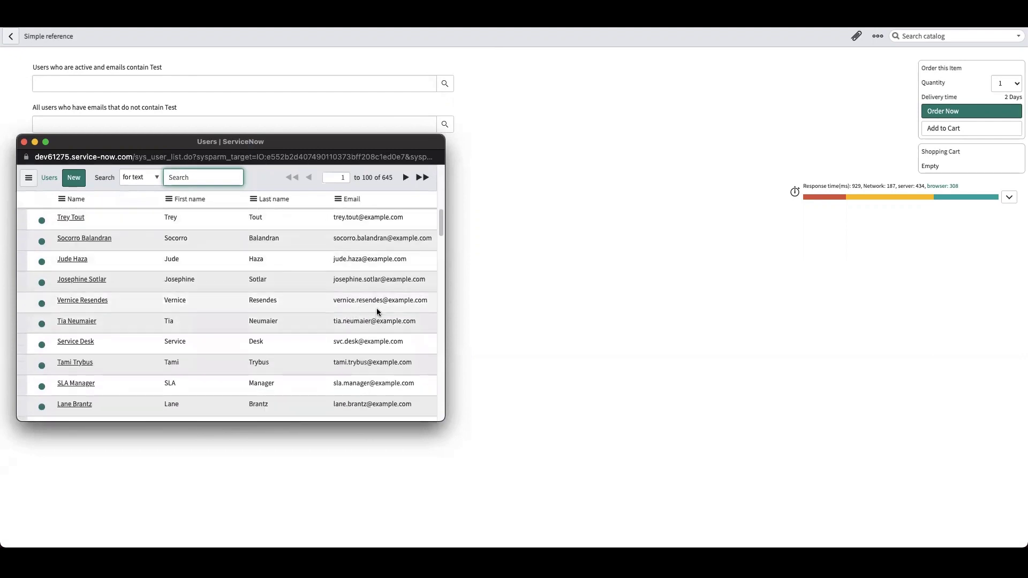
pyautogui.scroll(-4, 418, 246)
pyautogui.click(23, 142)
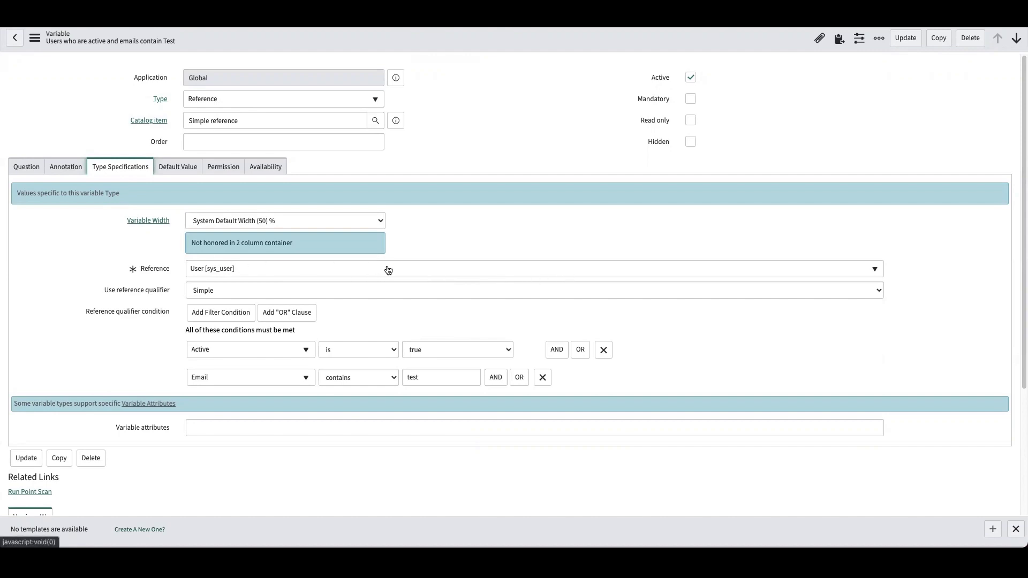
# Check the Use reference qualifier choices of the active Test users variable and keep Simple.
pyautogui.click(287, 291)
pyautogui.click(261, 293)
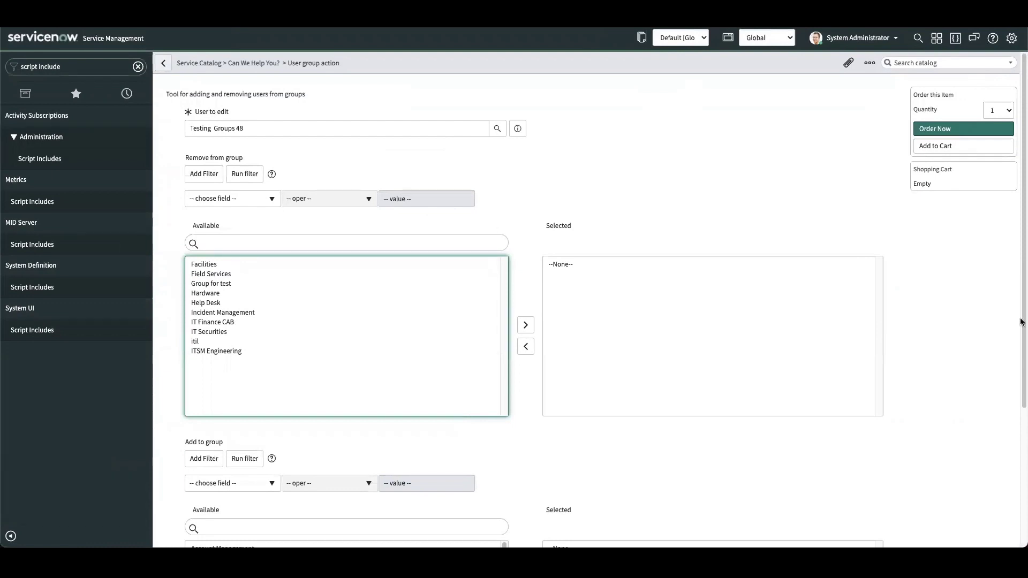
# Choose Testing Groups 48 as the user to edit and compare the groups available for removing and adding.
pyautogui.click(497, 129)
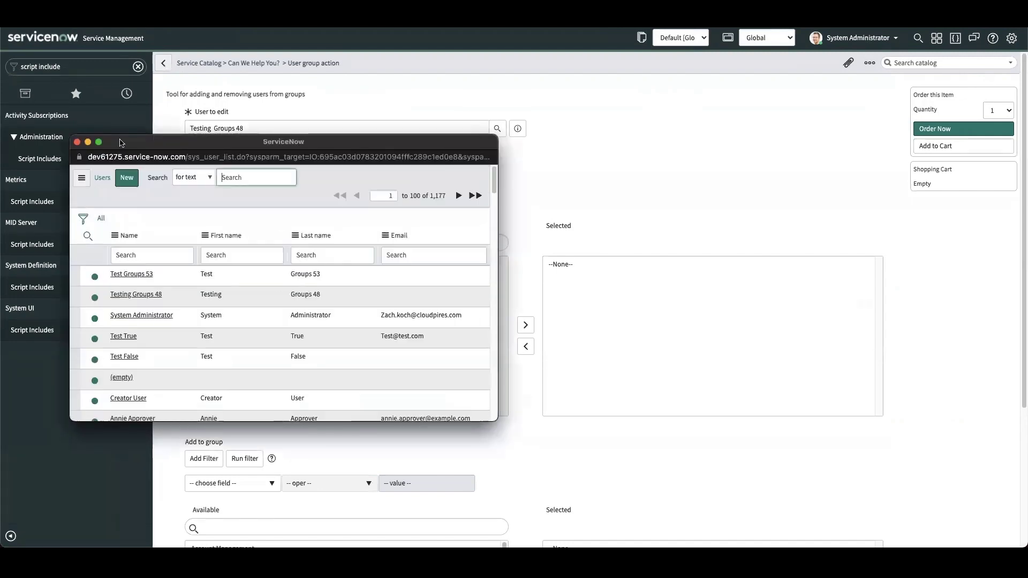
pyautogui.click(136, 295)
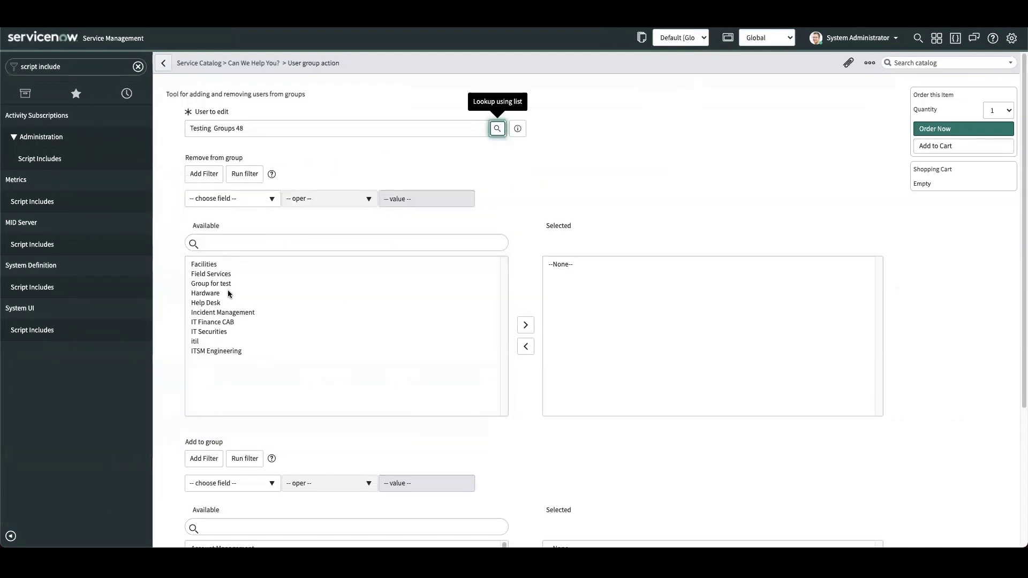
pyautogui.scroll(-1, 252, 257)
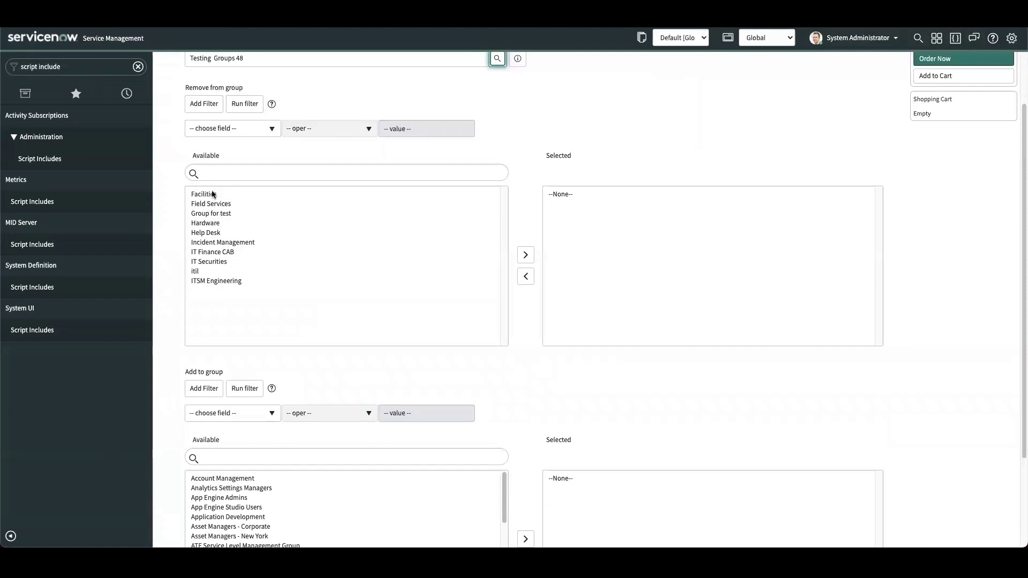
pyautogui.scroll(-1, 259, 371)
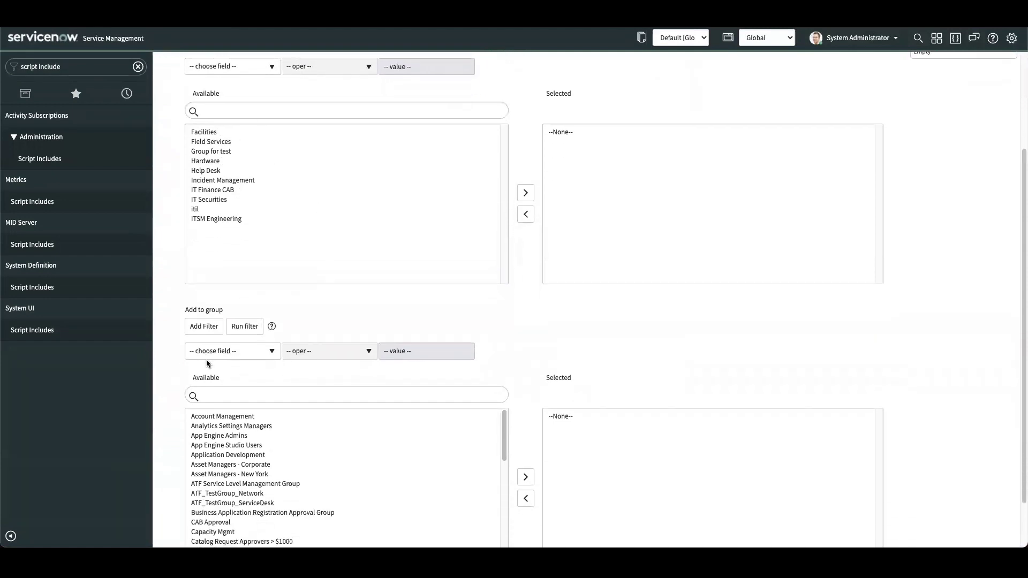
pyautogui.scroll(-1, 268, 459)
pyautogui.scroll(2, 293, 482)
pyautogui.scroll(1, 410, 465)
pyautogui.scroll(1, 498, 145)
# Change the user to edit to Test True and check the groups offered for removal and addition.
pyautogui.click(497, 84)
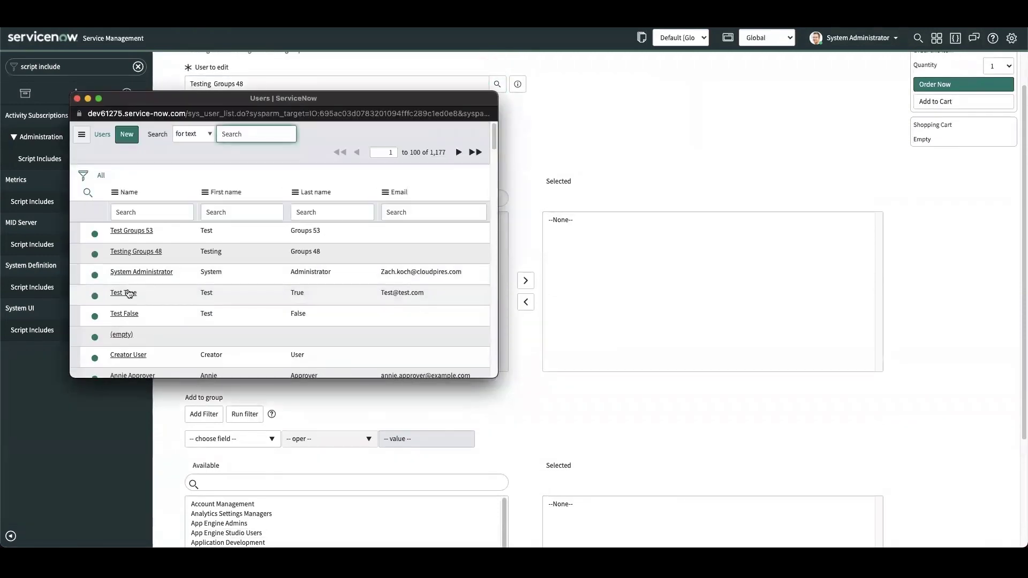
pyautogui.click(123, 293)
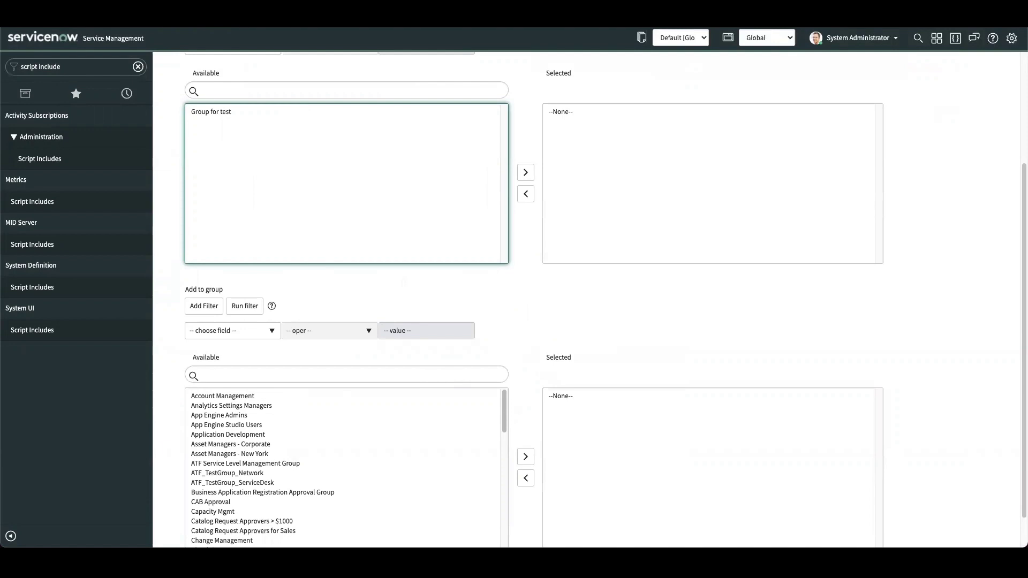
pyautogui.scroll(3, 262, 121)
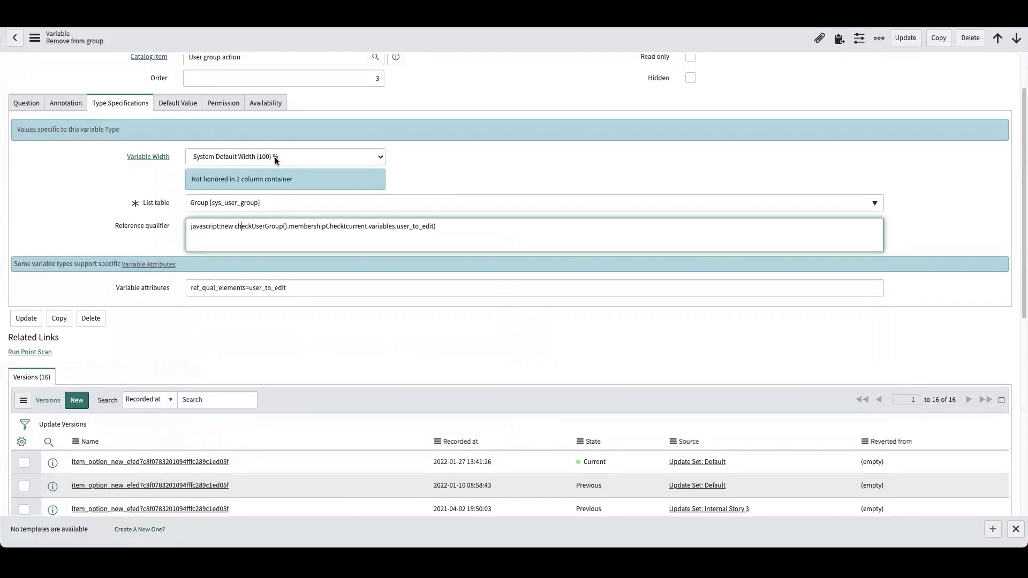
# Examine the Remove from group reference qualifier, the checkUserGroup script include's membershipCheck function and the Add to group variable's qualifier.
pyautogui.scroll(2, 276, 159)
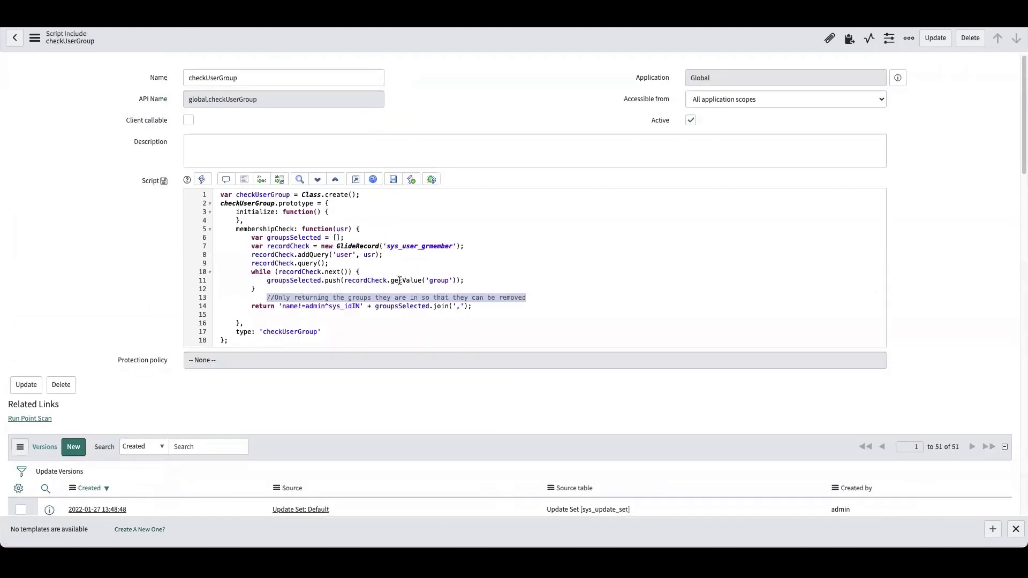
pyautogui.click(401, 279)
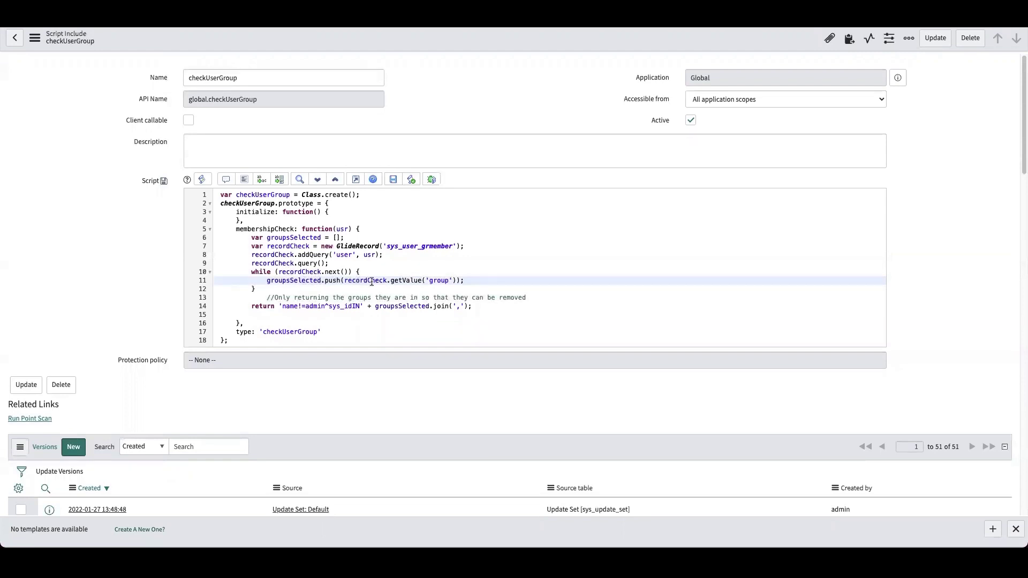
pyautogui.scroll(-1, 344, 284)
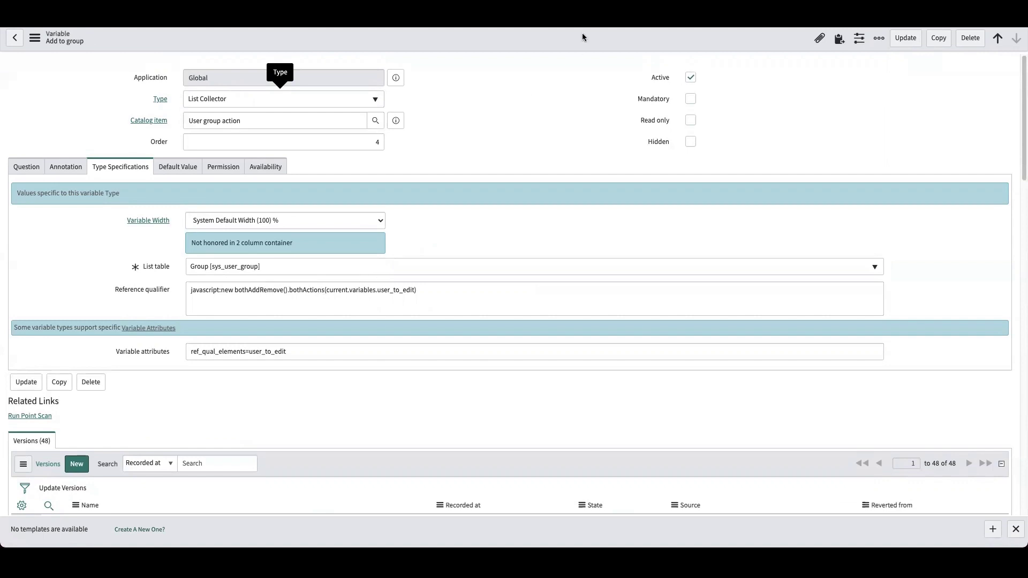
pyautogui.click(589, 14)
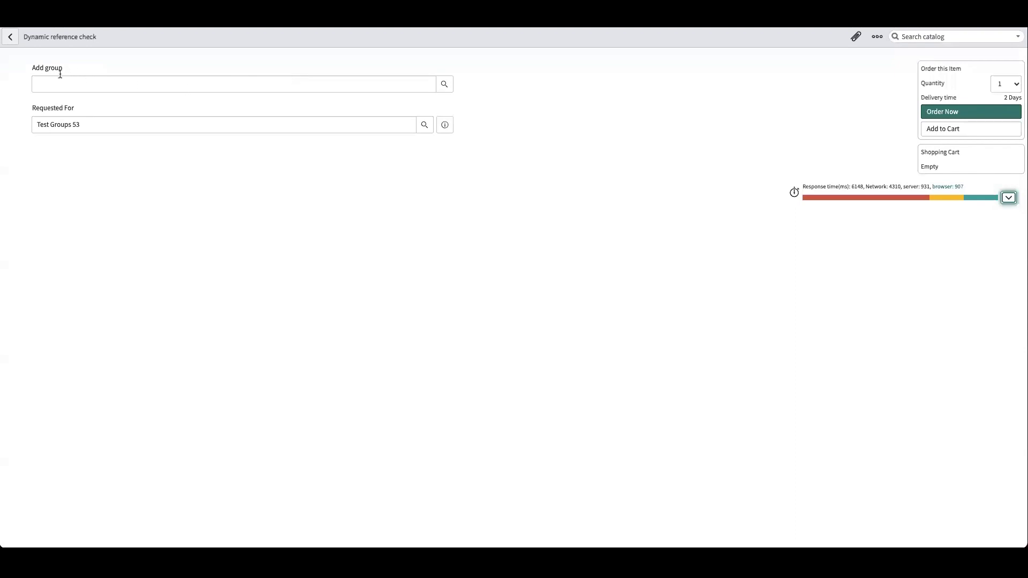
# Set Requested For to Testing Groups 48 and inspect the groups offered in the Add group lookup.
pyautogui.click(424, 126)
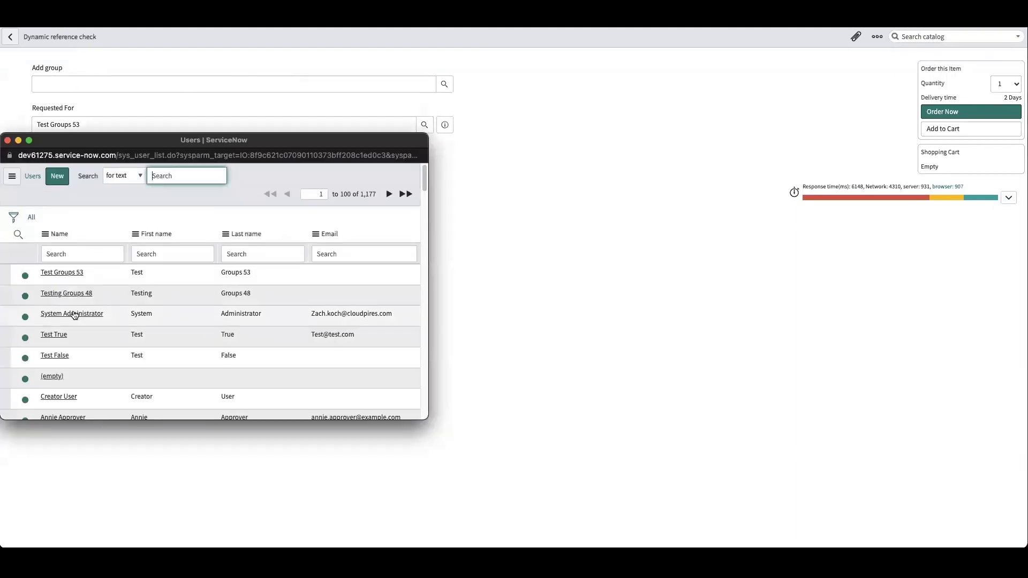
pyautogui.click(80, 293)
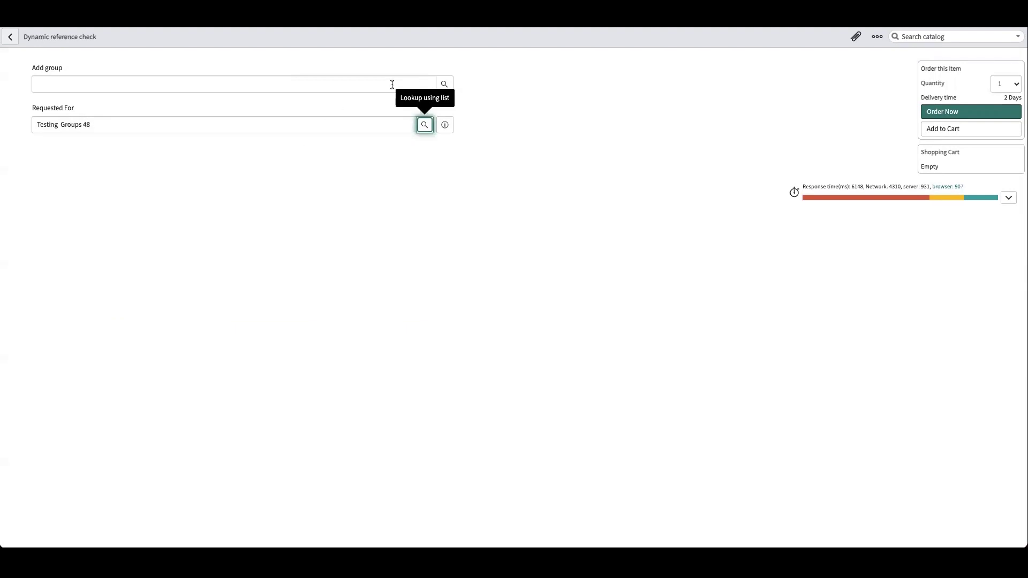
pyautogui.click(444, 84)
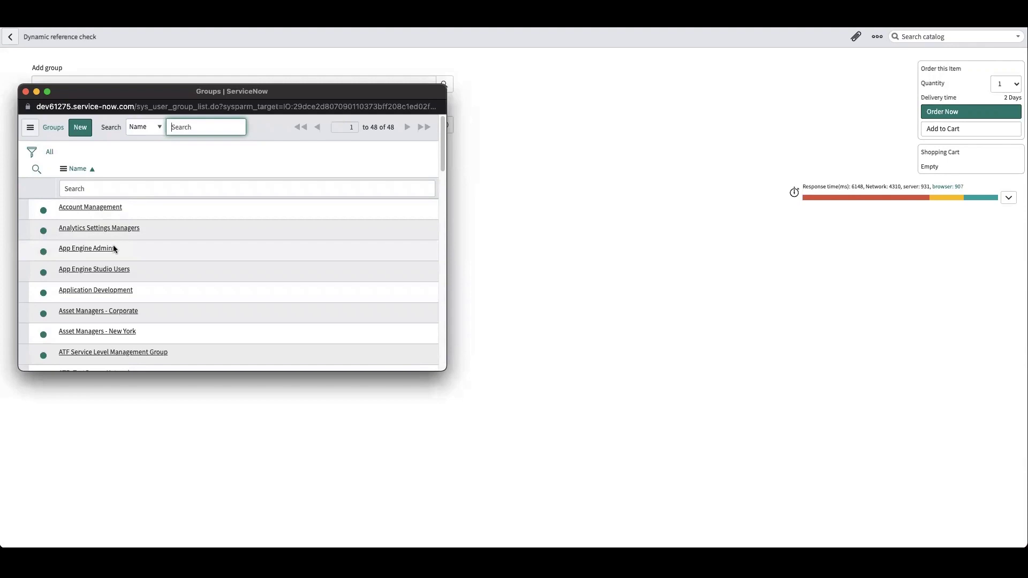
pyautogui.click(25, 92)
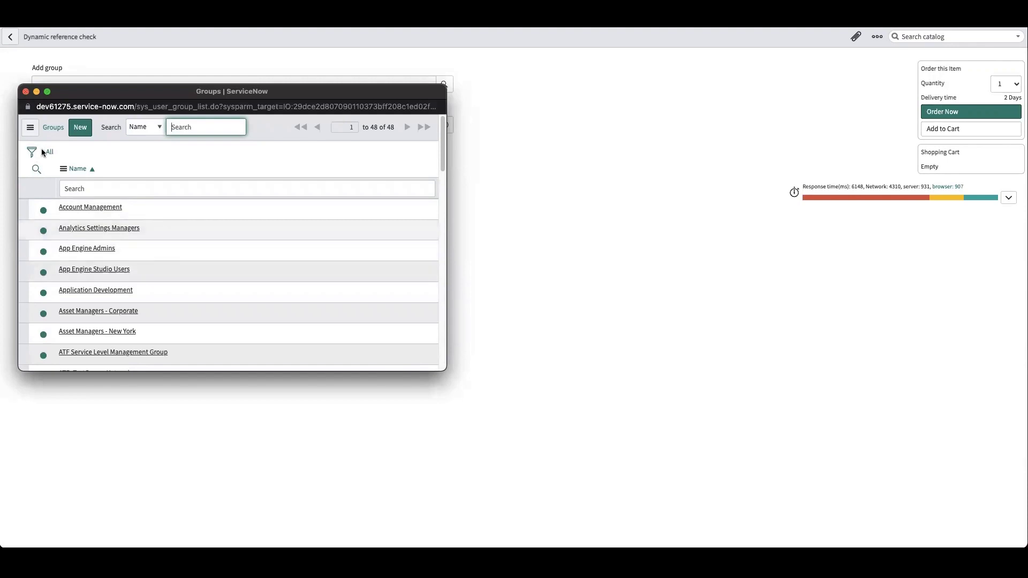
# Set Requested For to Test Groups 53, inspect the Add group lookup again and close the catalog item page.
pyautogui.click(423, 126)
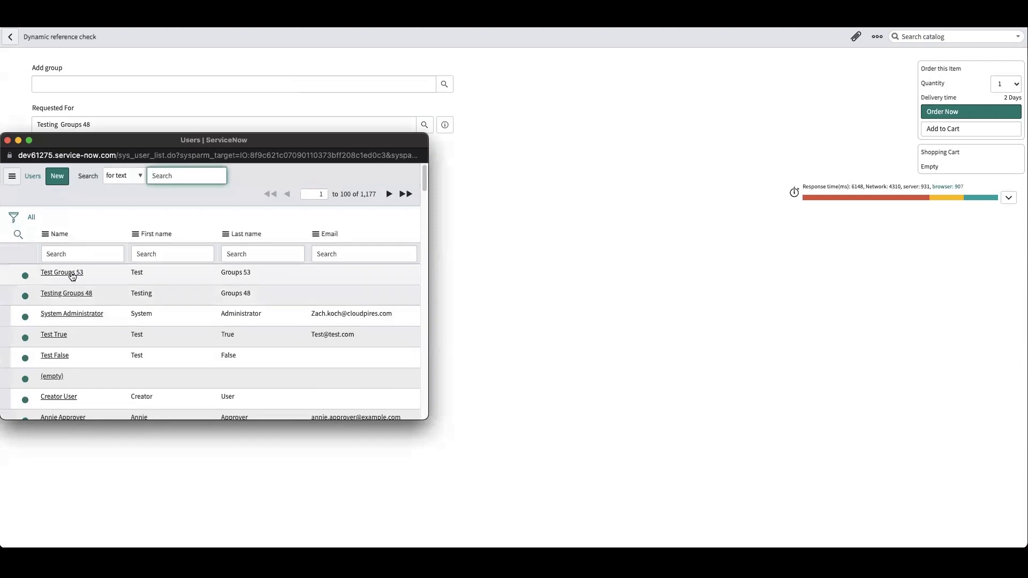
pyautogui.click(75, 273)
pyautogui.click(443, 86)
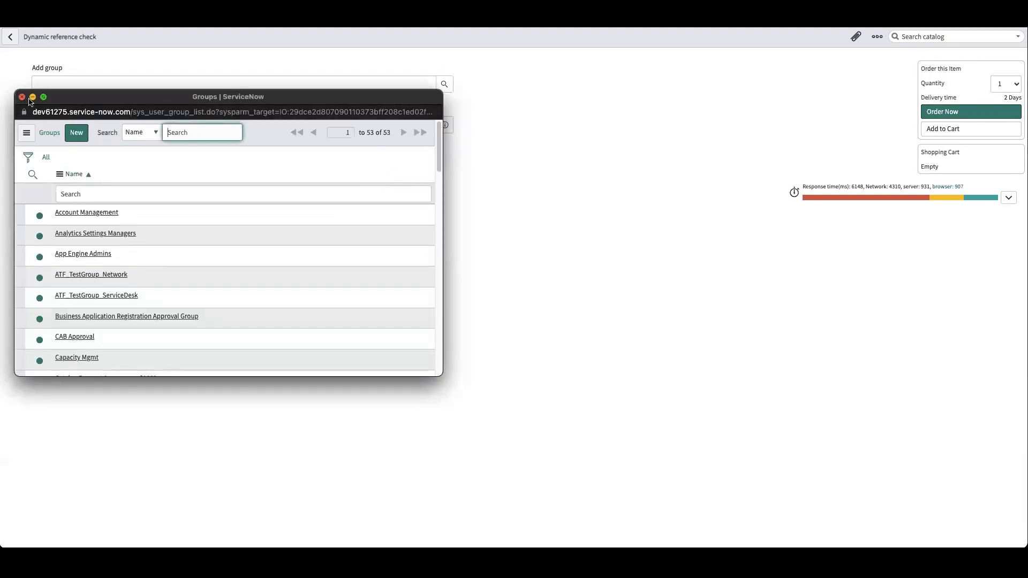
pyautogui.click(22, 97)
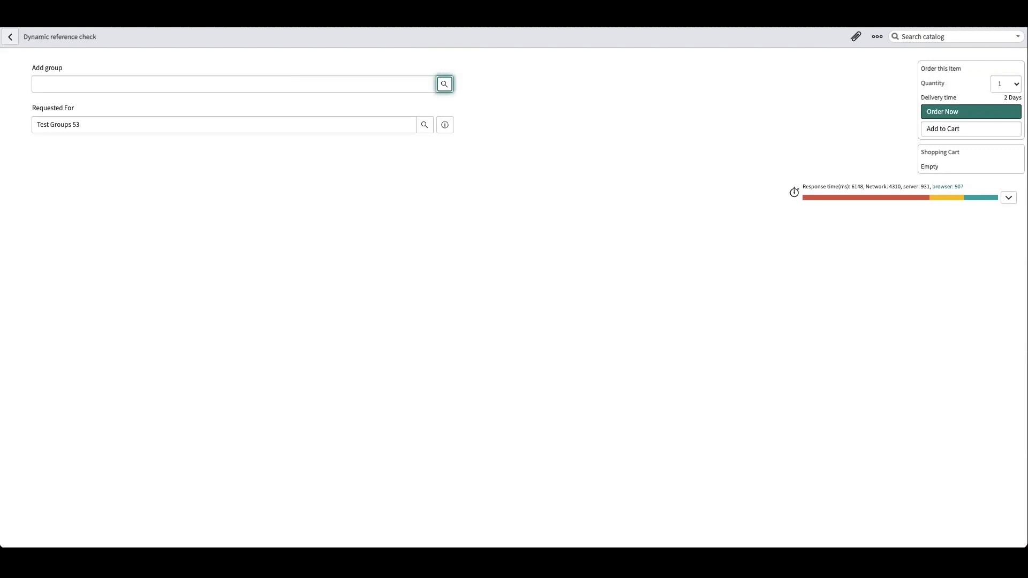
pyautogui.hotkey('ctrl', 'w')
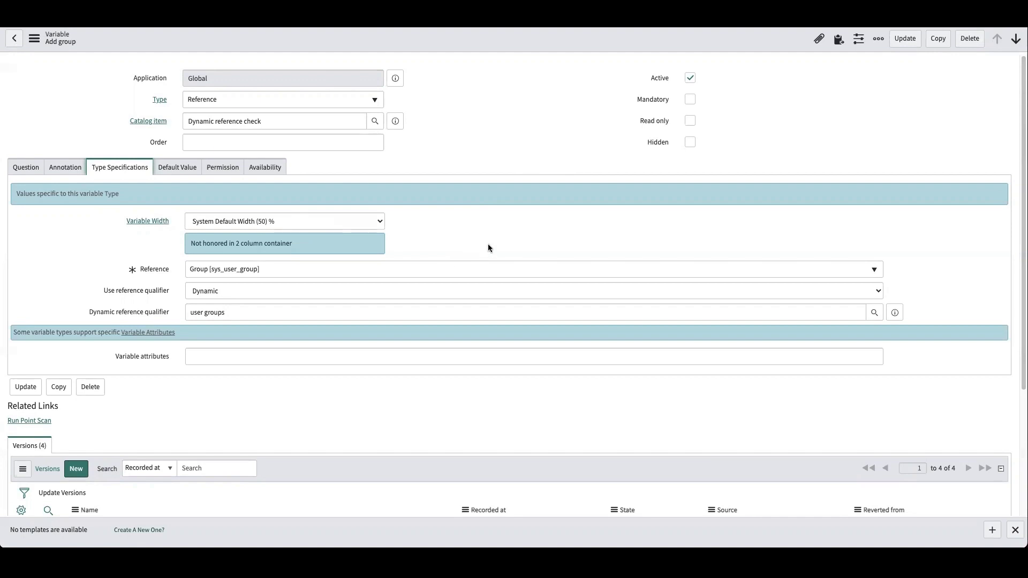
# Examine the Add group variable's type specifications and keep Dynamic as its reference qualifier type.
pyautogui.scroll(-1, 488, 248)
pyautogui.scroll(1, 230, 108)
pyautogui.scroll(-1, 359, 271)
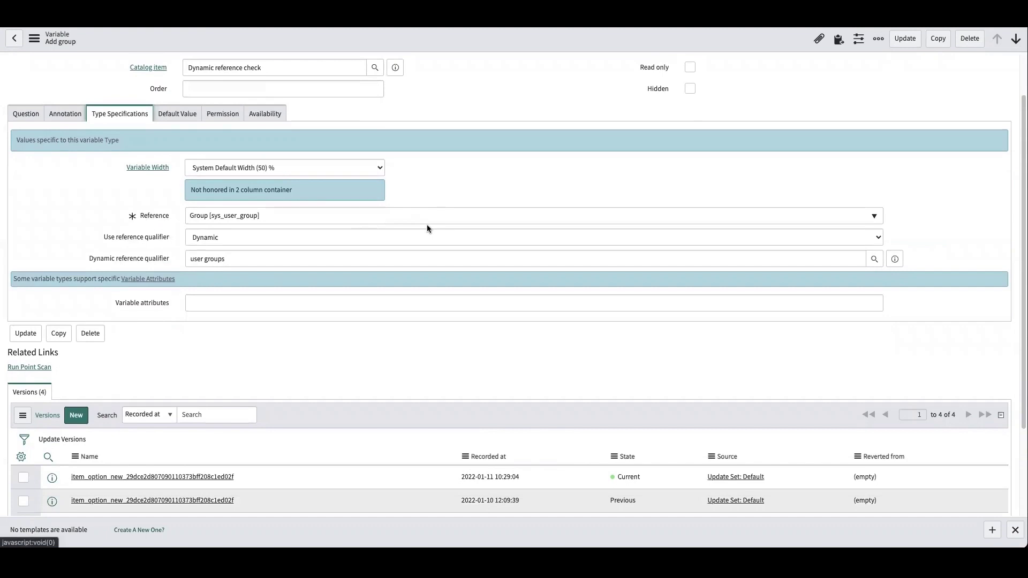
pyautogui.click(342, 242)
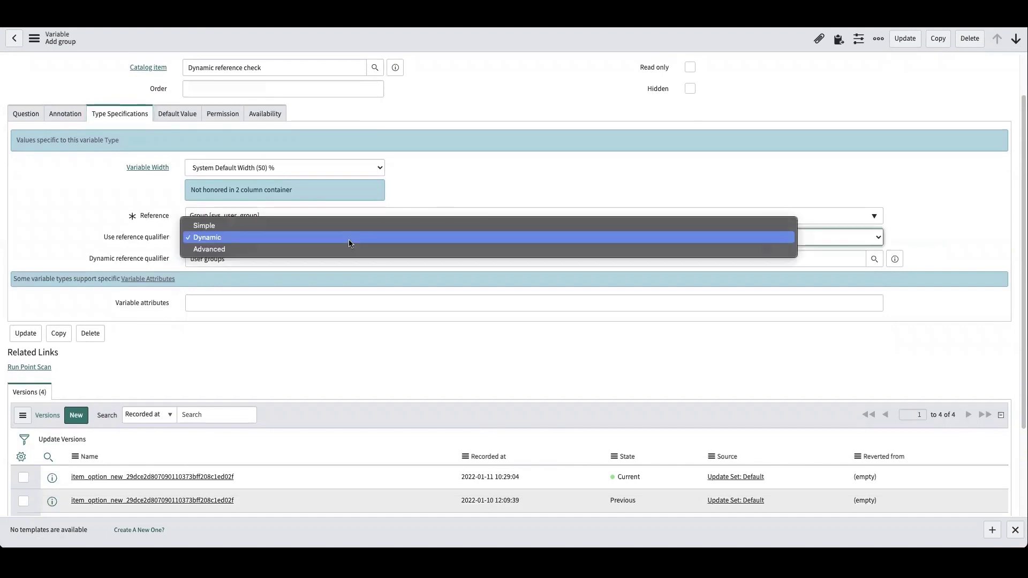
pyautogui.click(319, 240)
# Look up the dynamic filter options available for the Dynamic reference qualifier, and close the list without changing it.
pyautogui.moveTo(101, 259)
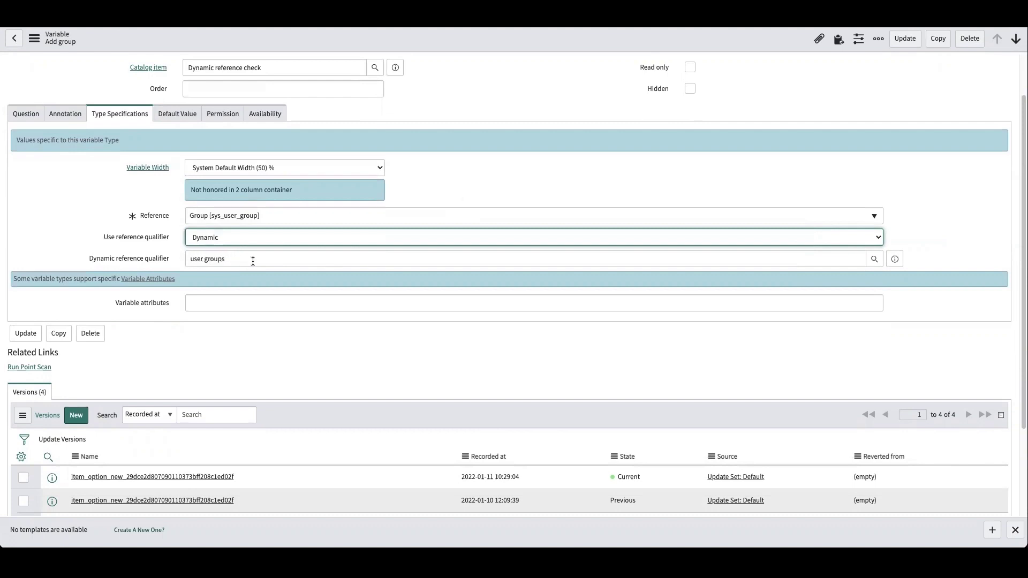
pyautogui.click(232, 260)
pyautogui.click(874, 260)
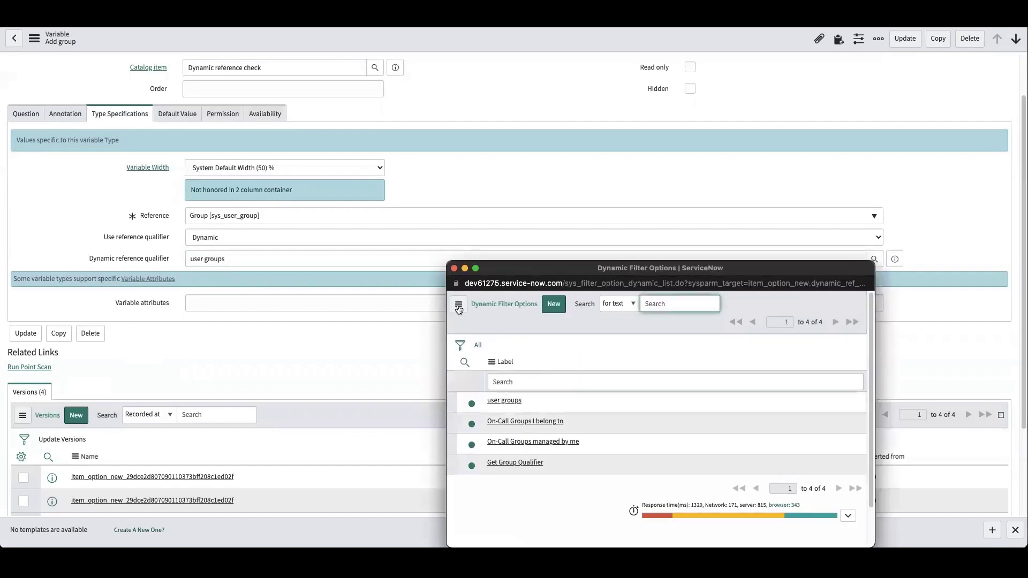
pyautogui.click(454, 268)
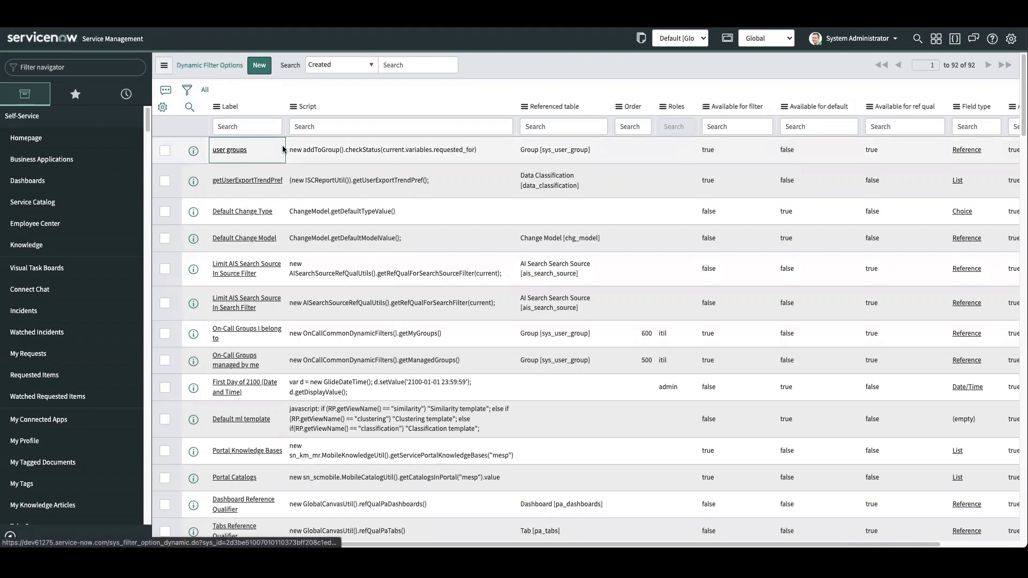
# Open the user groups dynamic filter option and examine its label and the Script field's guidance.
pyautogui.click(236, 149)
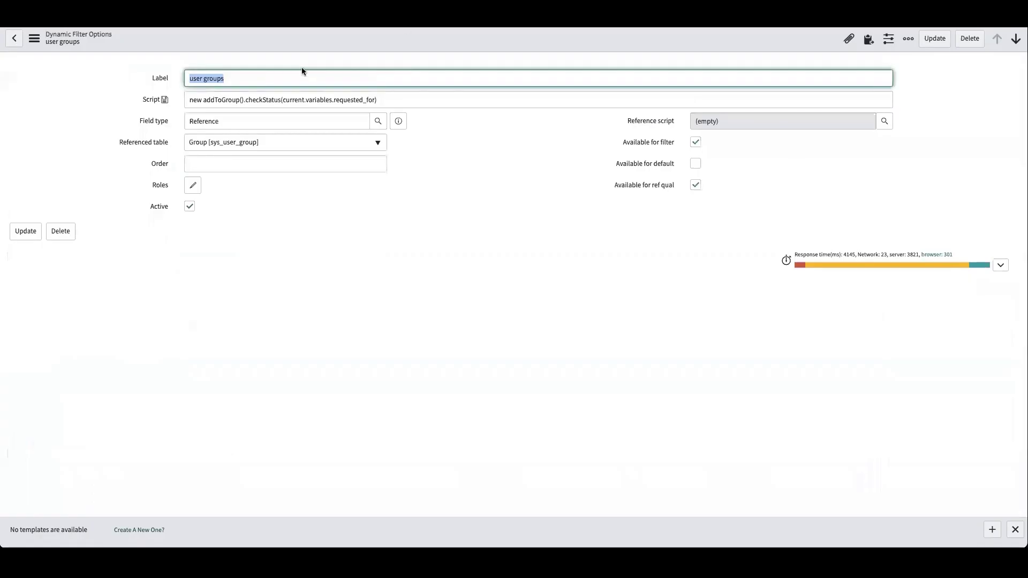
pyautogui.click(236, 79)
pyautogui.moveTo(147, 103)
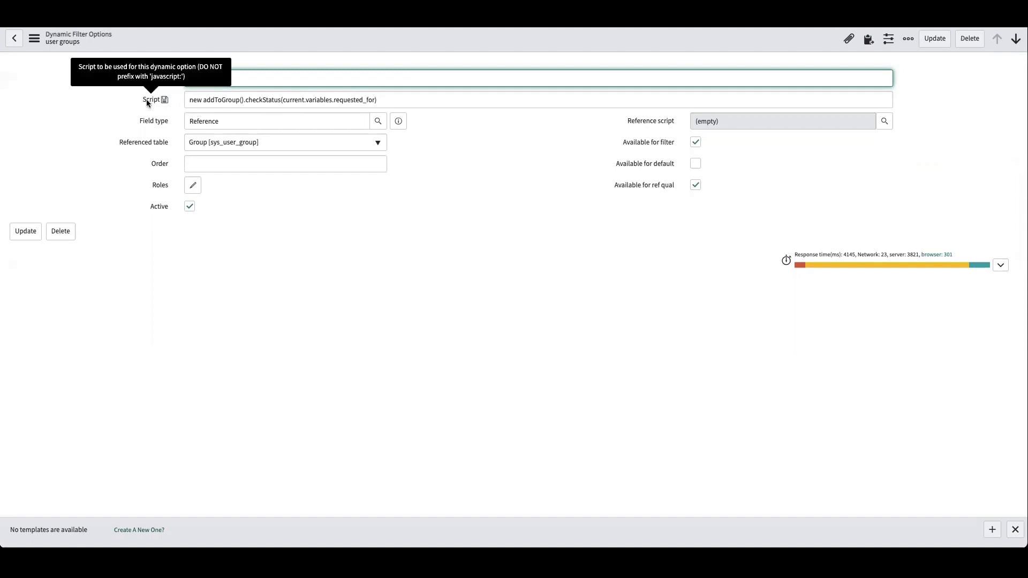
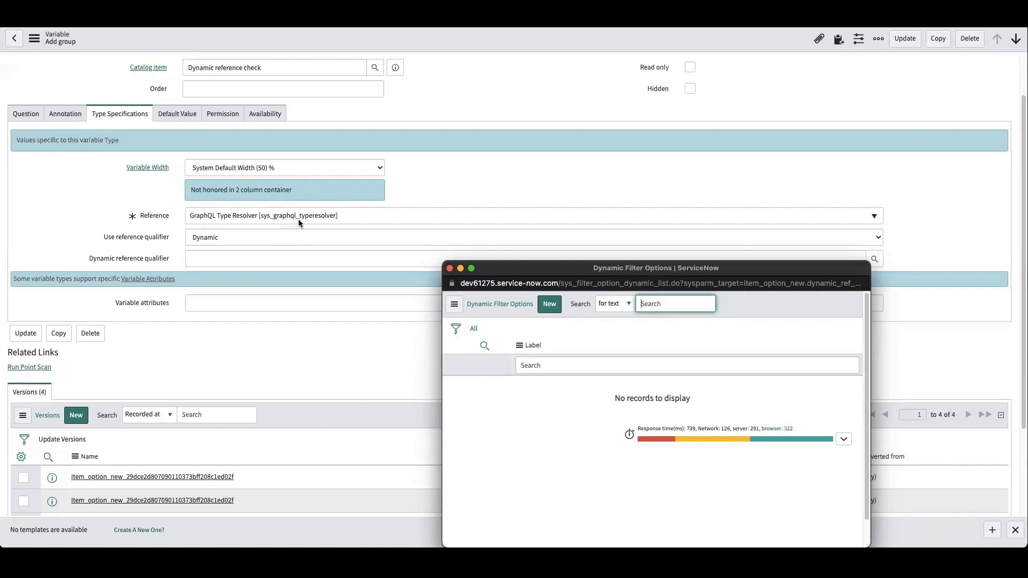
# Set the Add group variable's reference table to User [sys_user], look up its available dynamic filter options, and close the list without choosing one.
pyautogui.click(449, 267)
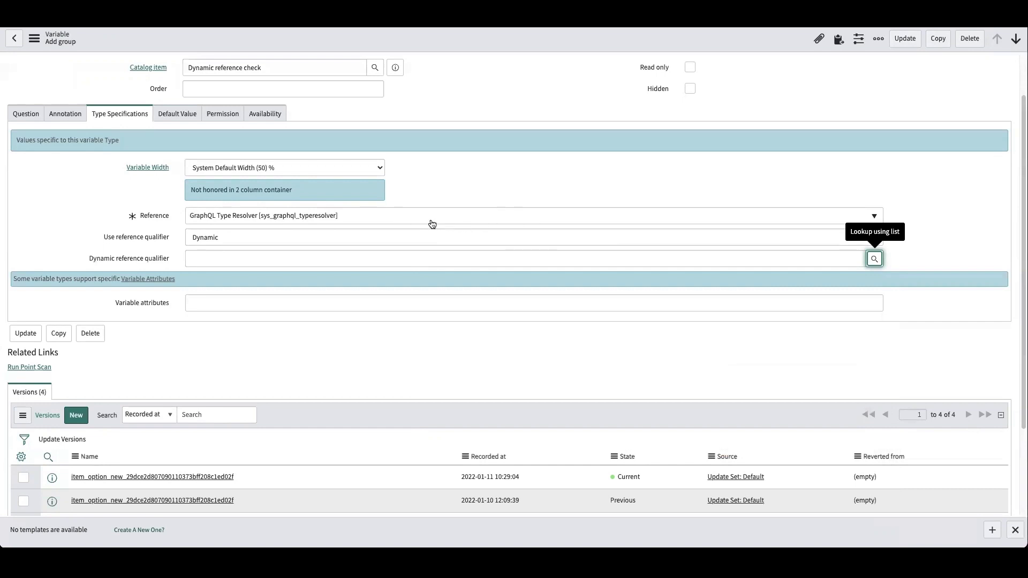
pyautogui.click(397, 221)
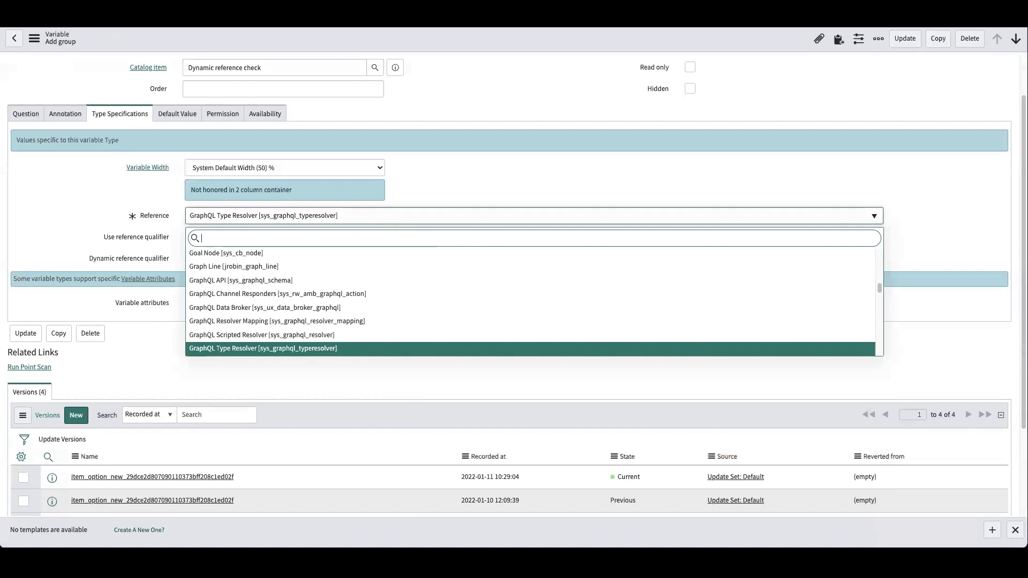
pyautogui.write('sys_user')
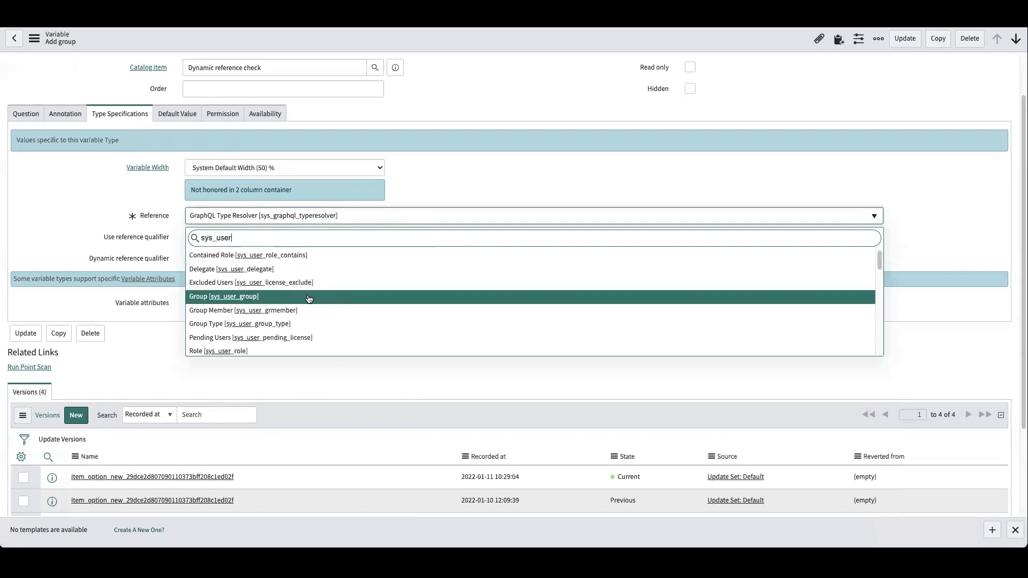
pyautogui.scroll(-5, 257, 337)
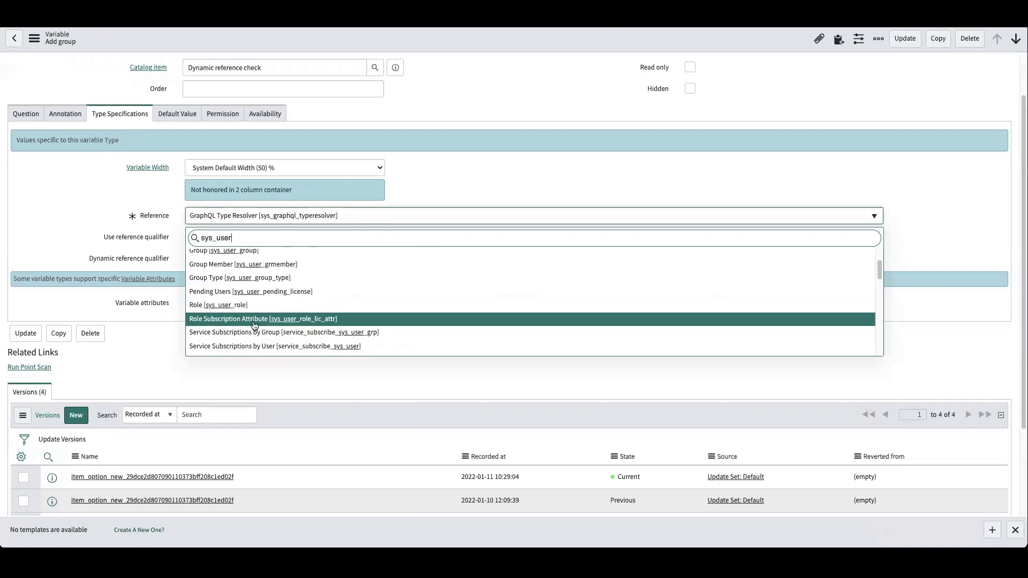
pyautogui.scroll(3, 290, 315)
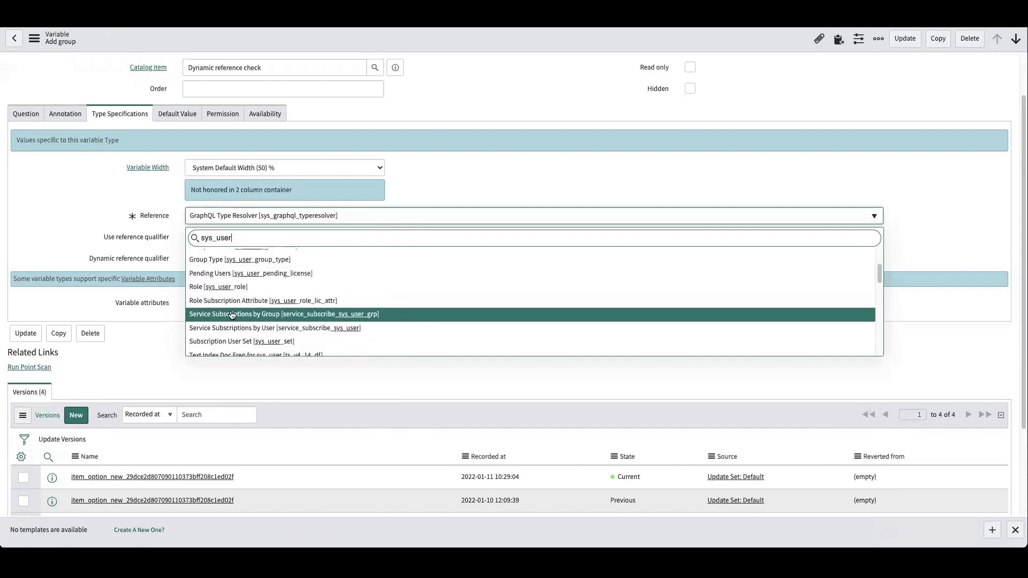
pyautogui.scroll(2, 282, 310)
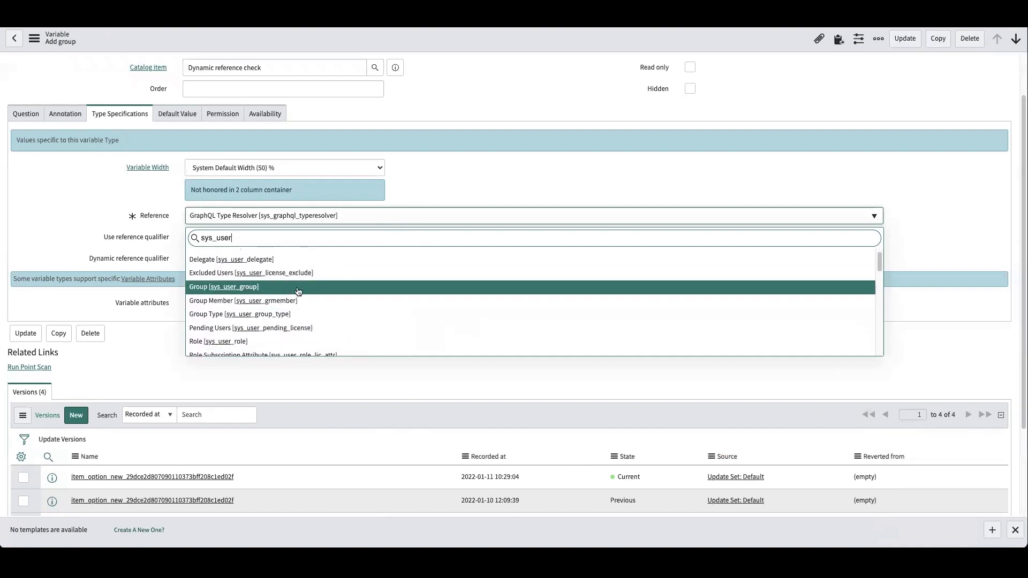
pyautogui.scroll(-3, 315, 292)
pyautogui.scroll(-10, 316, 291)
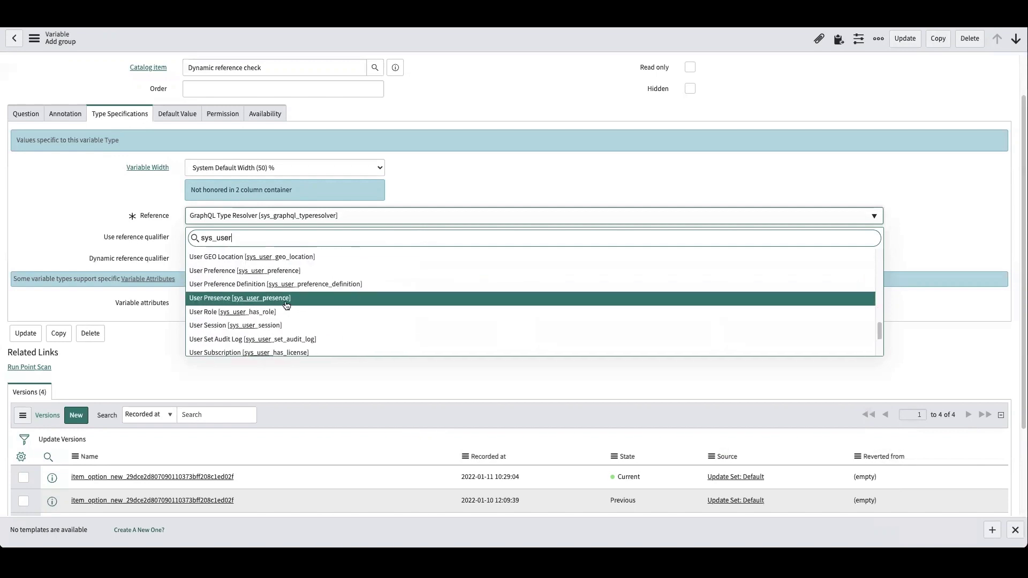
pyautogui.scroll(3, 293, 287)
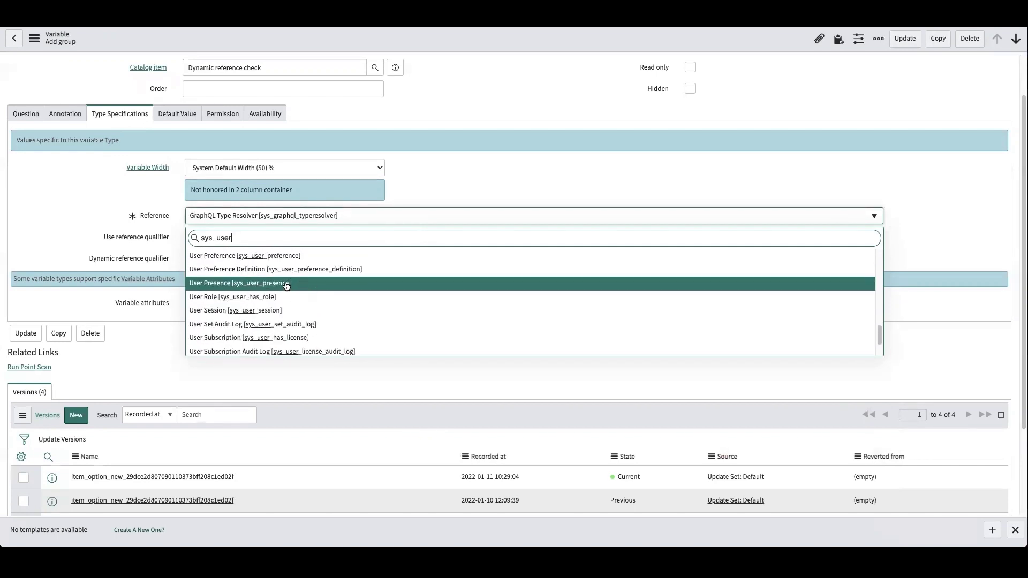
pyautogui.click(288, 294)
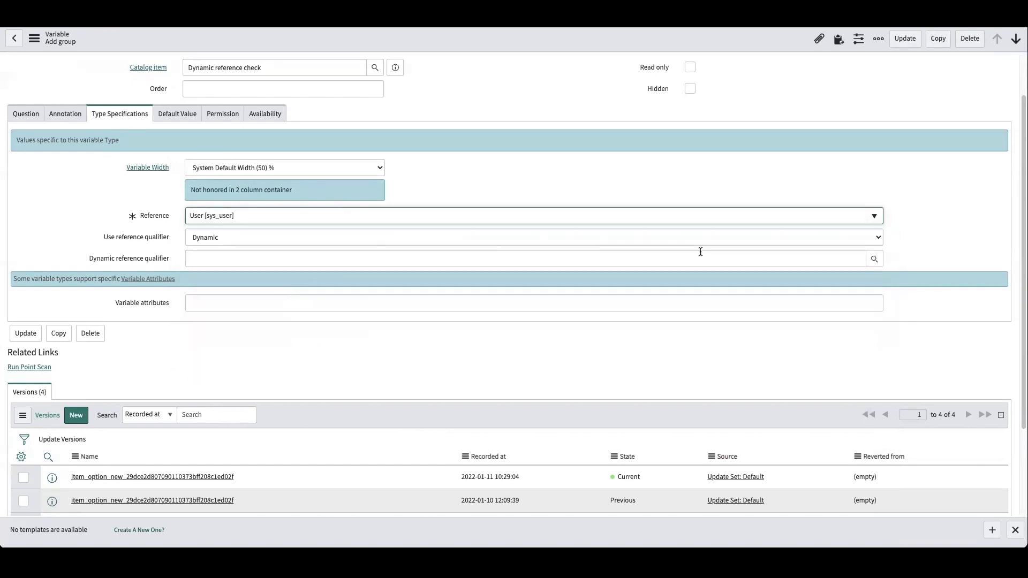
pyautogui.click(875, 261)
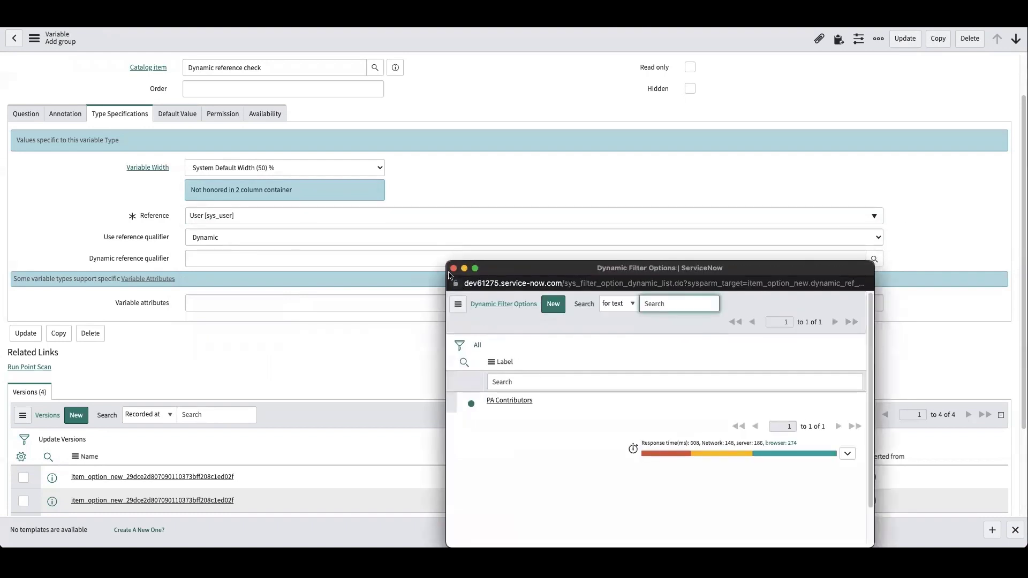
pyautogui.click(453, 268)
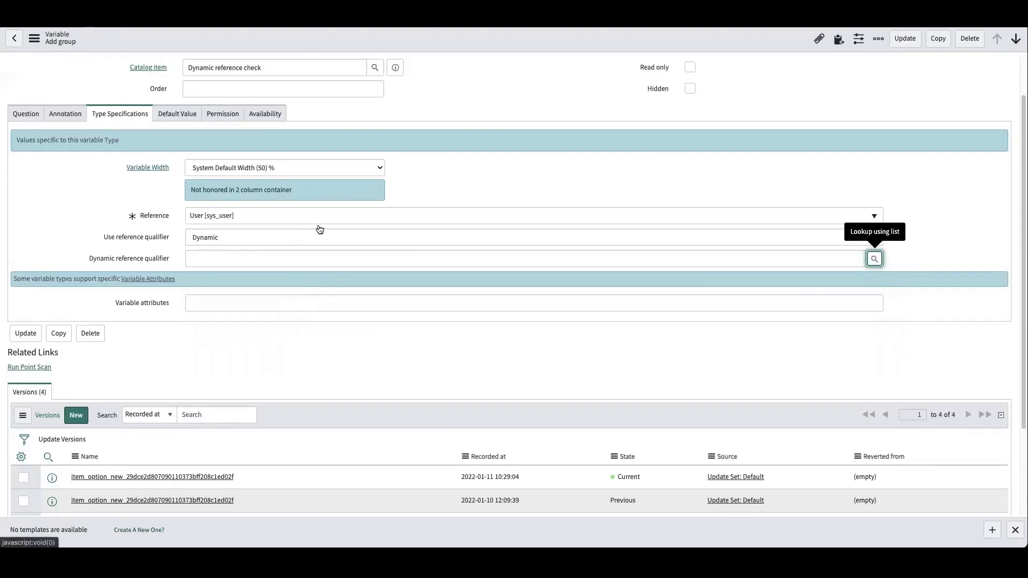
# Set the Add group variable's reference table to Group [sys_user_group].
pyautogui.click(282, 215)
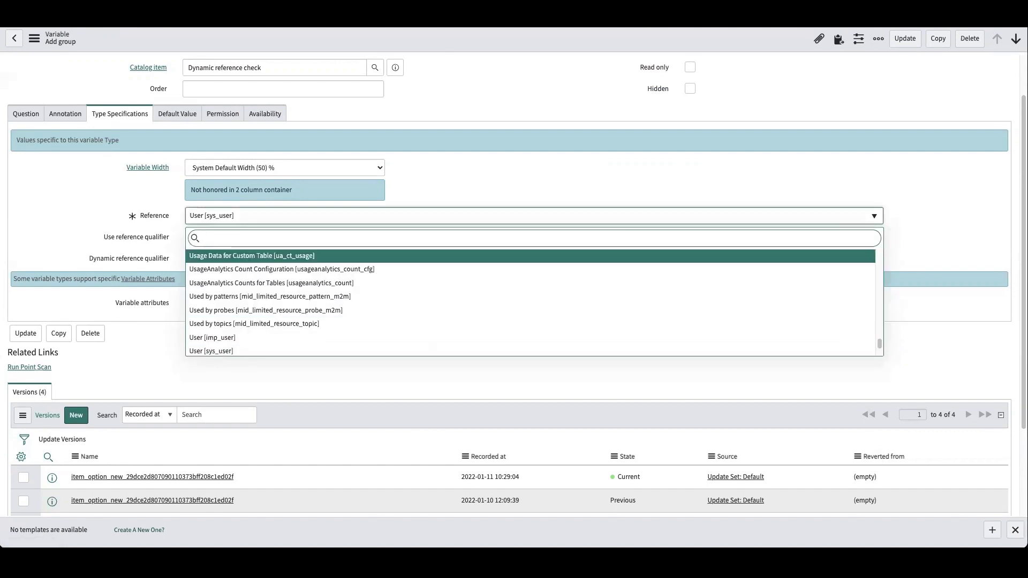
pyautogui.write('sys_user_')
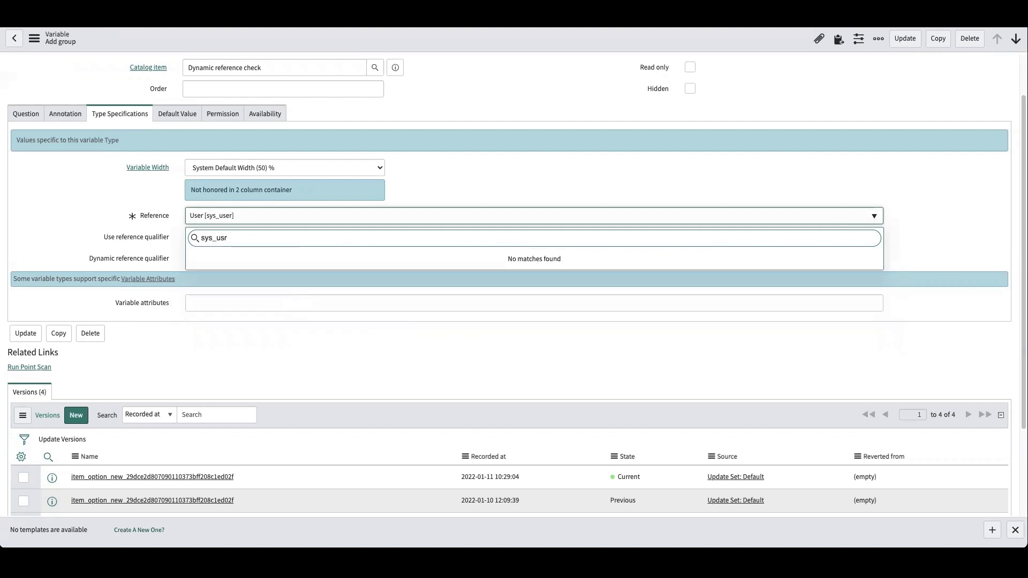
pyautogui.write('group')
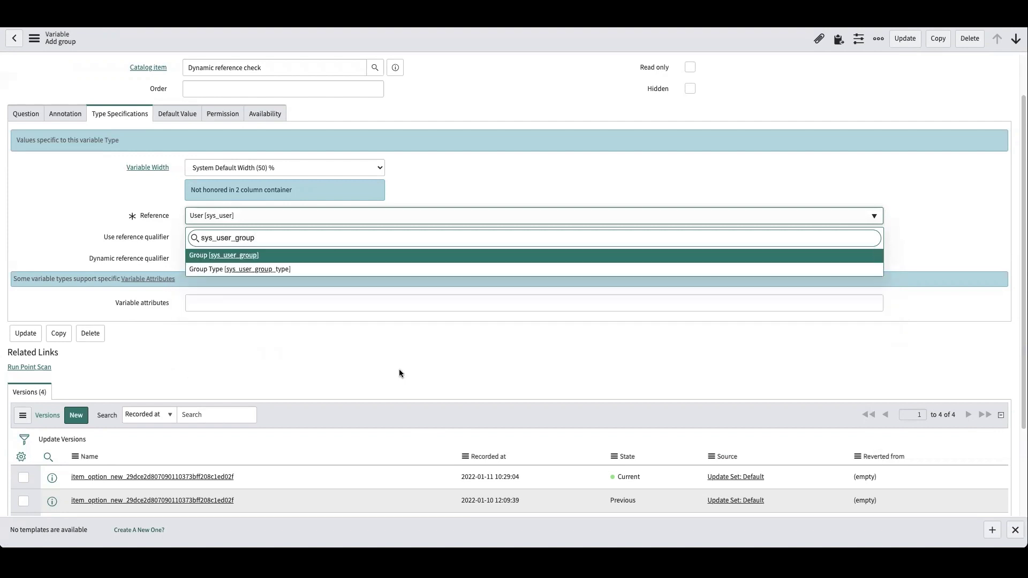
pyautogui.press('Return')
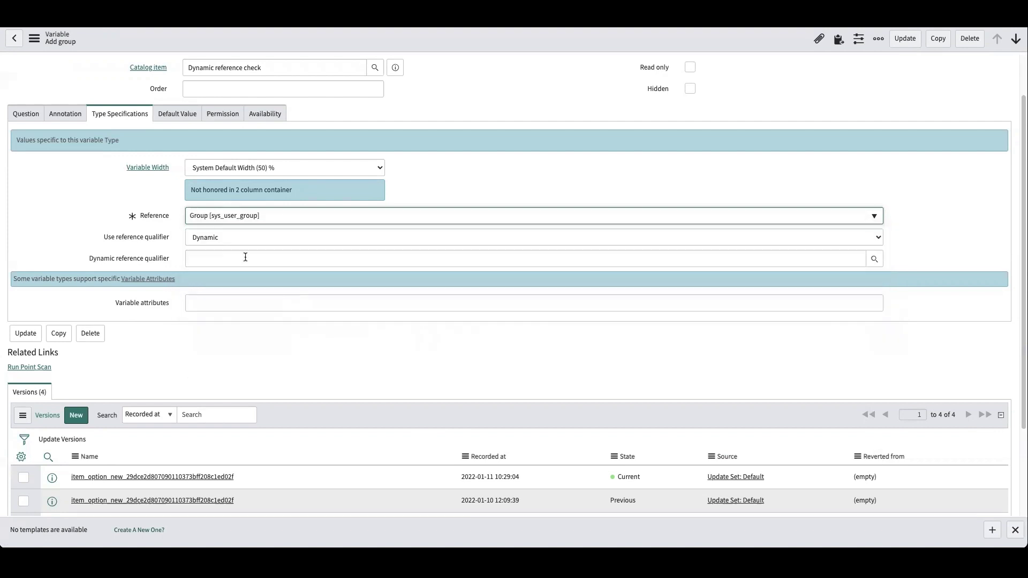
# Choose the user groups filter option as the variable's dynamic reference qualifier.
pyautogui.click(875, 260)
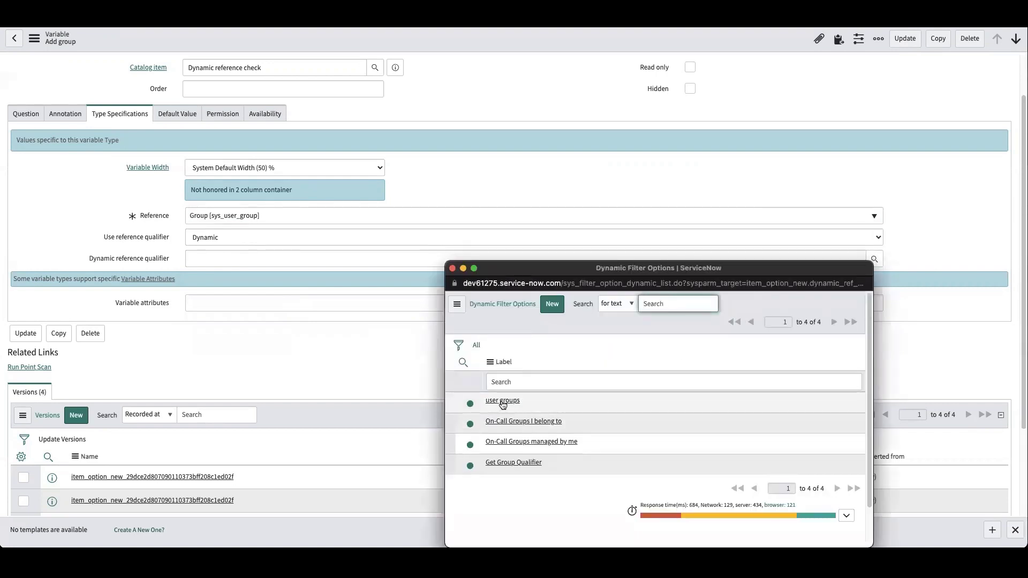
pyautogui.click(502, 402)
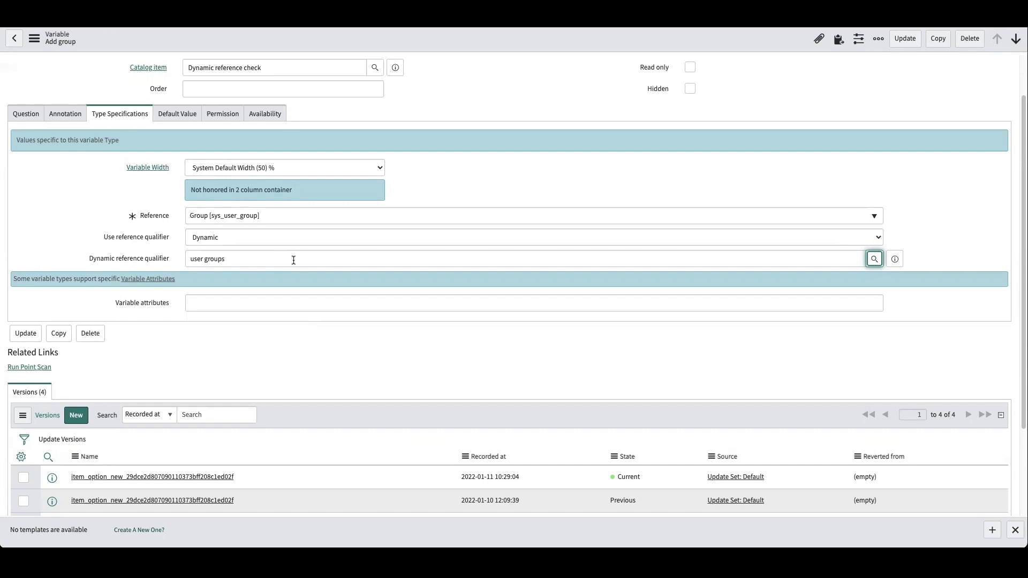
pyautogui.click(641, 193)
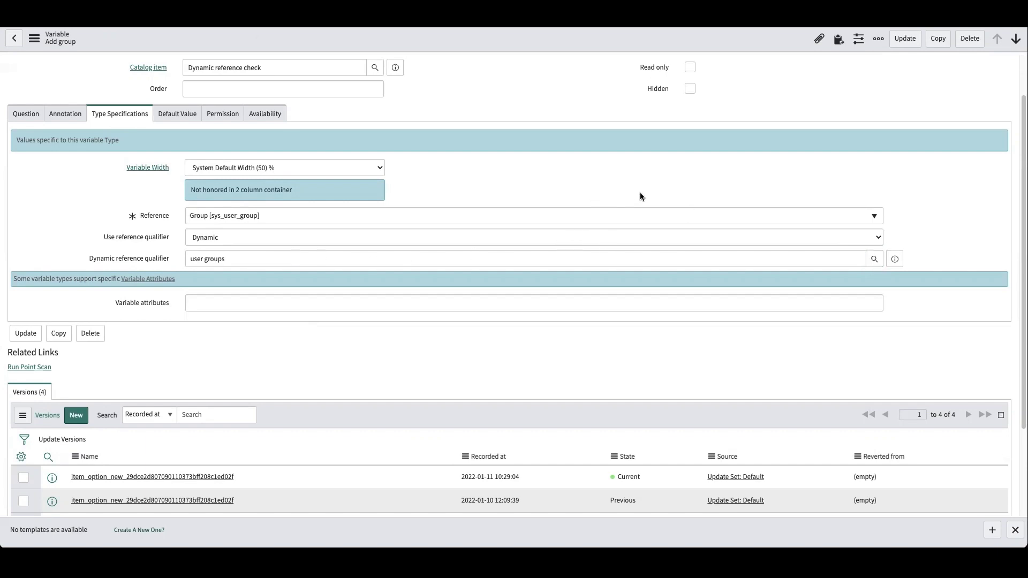